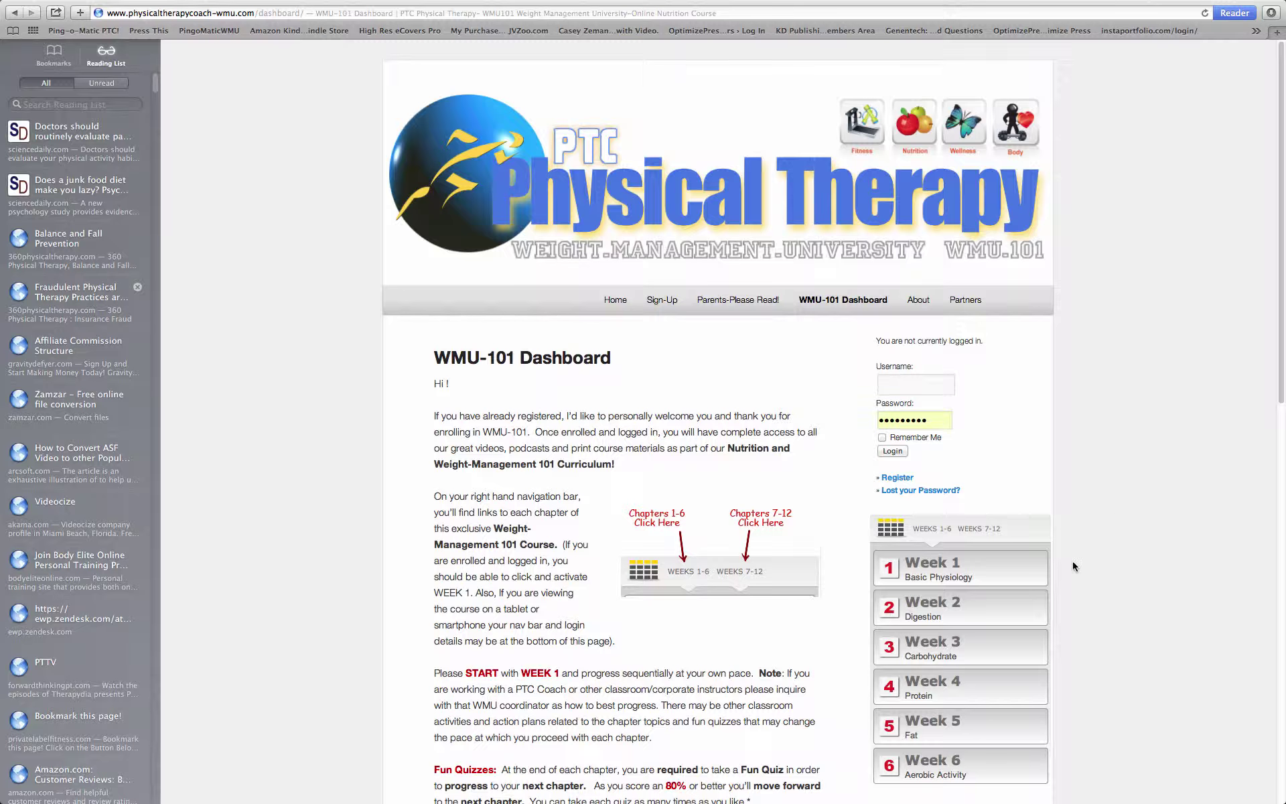
Scroll the WMU-101 dashboard down to the PTC MAP 'Click Here' banner
scroll(1072, 563, "down", 5)
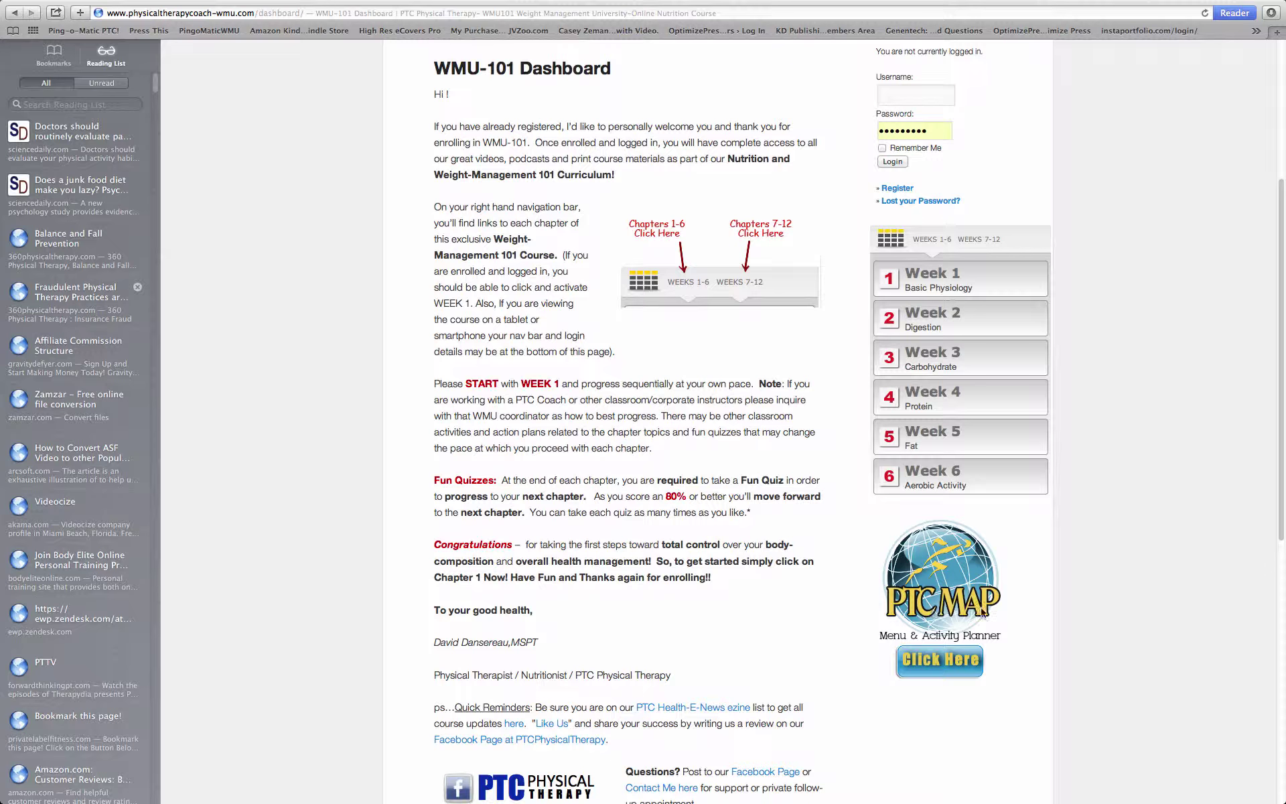
key("Return")
Open PTC MAP and log in with the account password, declining Safari's offer to save it
left_click(930, 598)
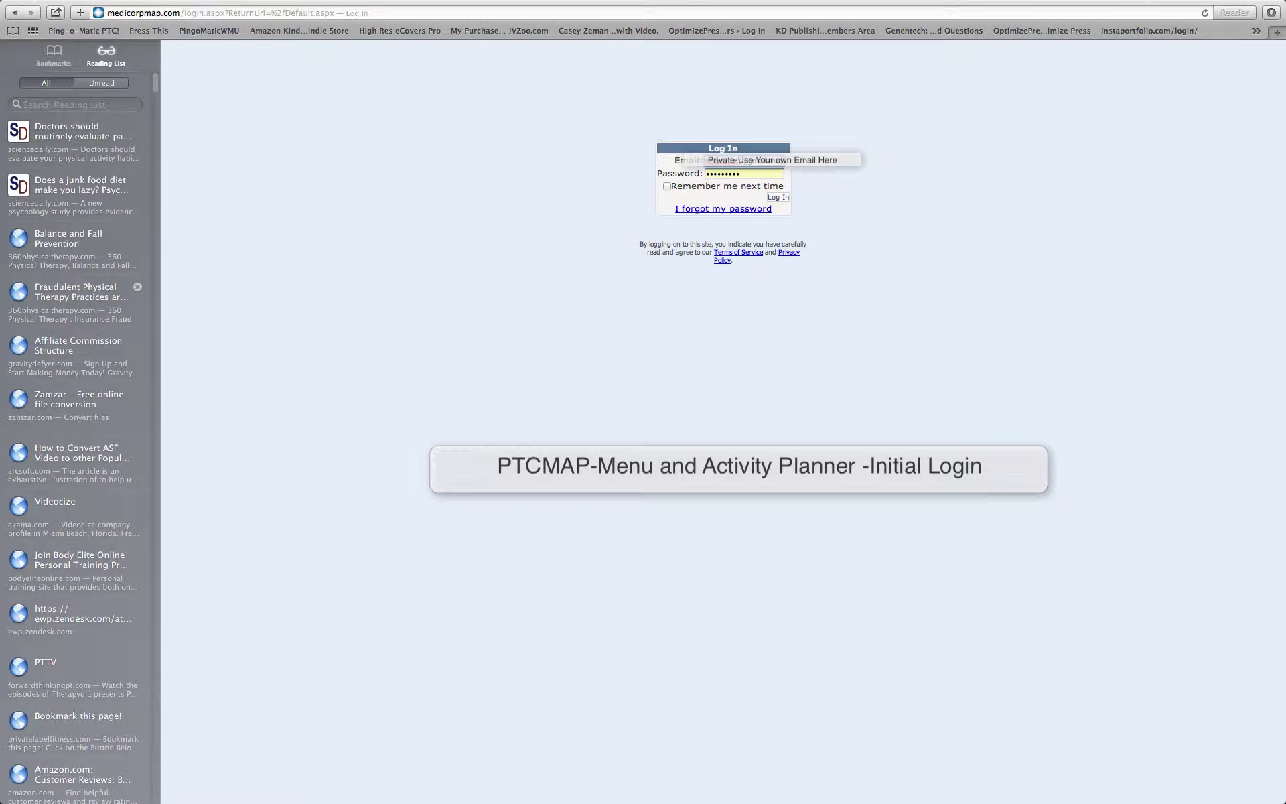
left_click_drag(750, 174, 700, 172)
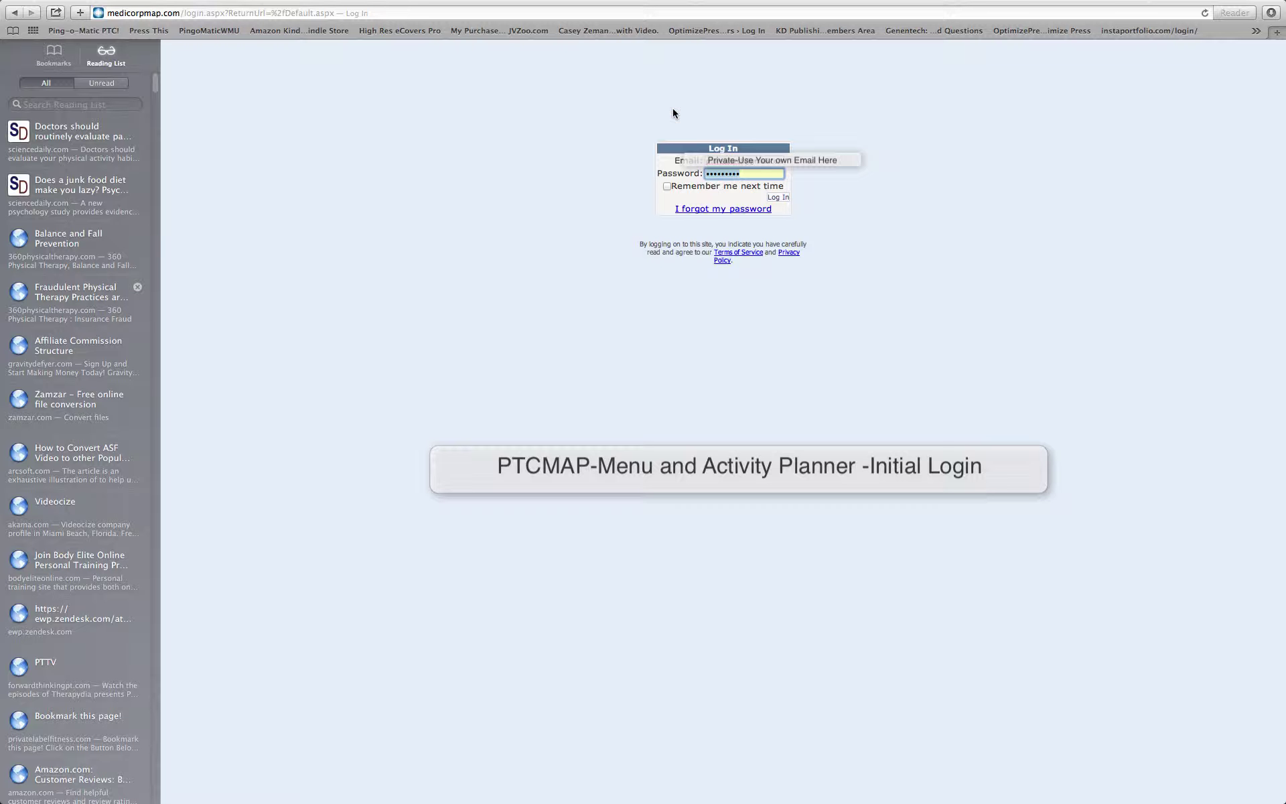
type("•••••••••")
left_click(774, 198)
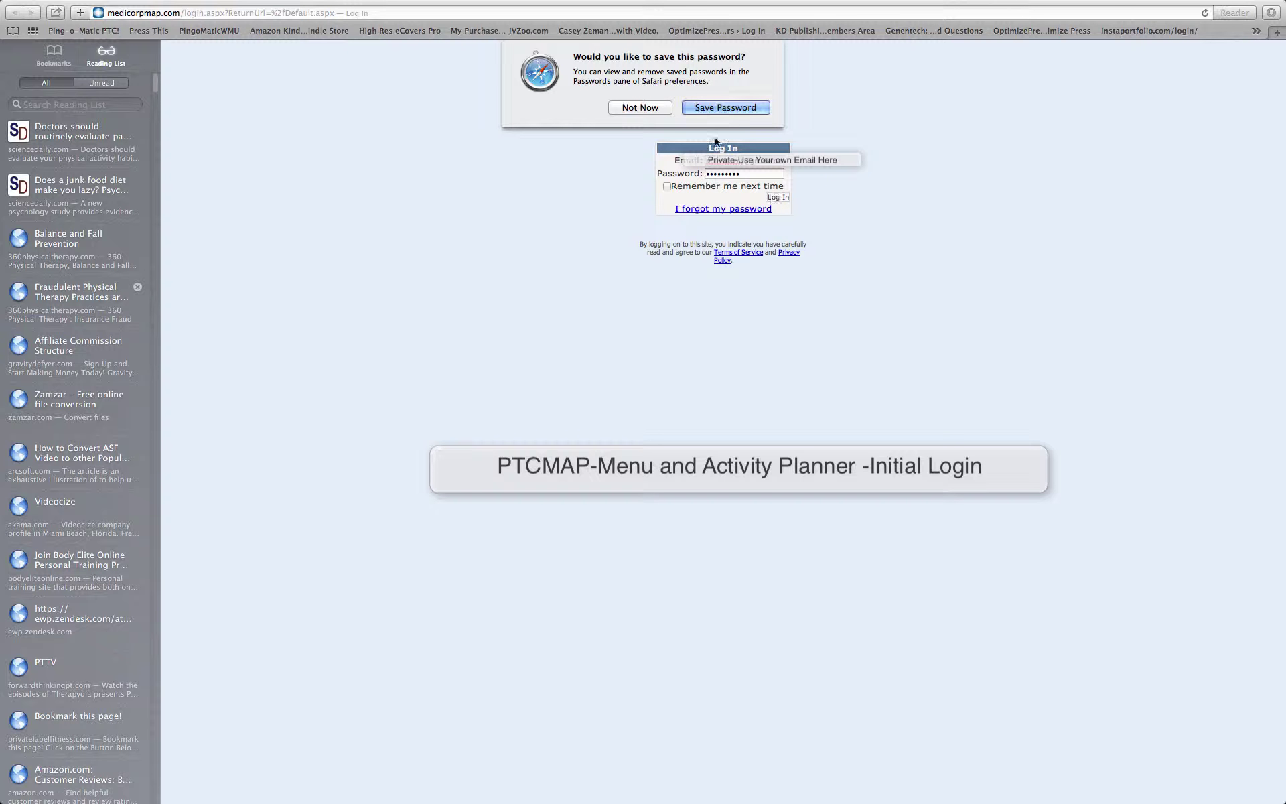
left_click(638, 107)
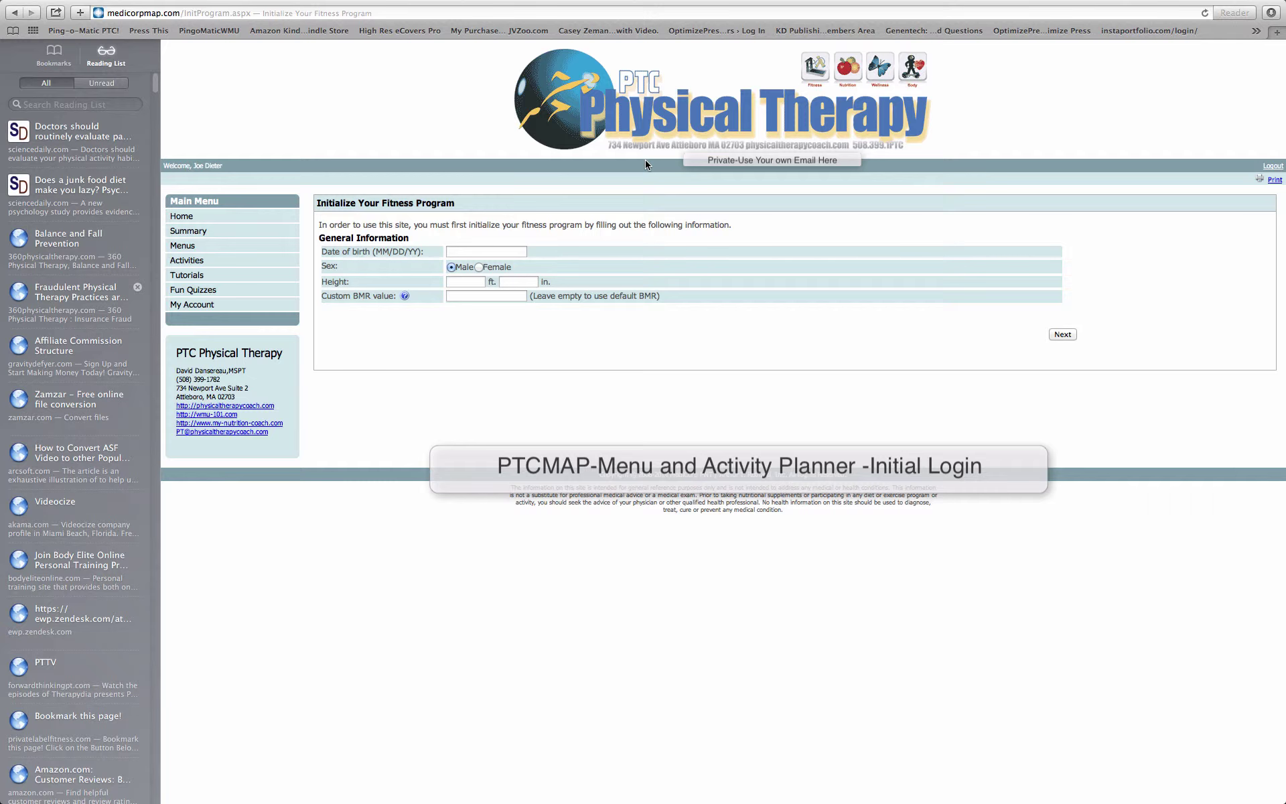
left_click(461, 251)
type("12/1/1960")
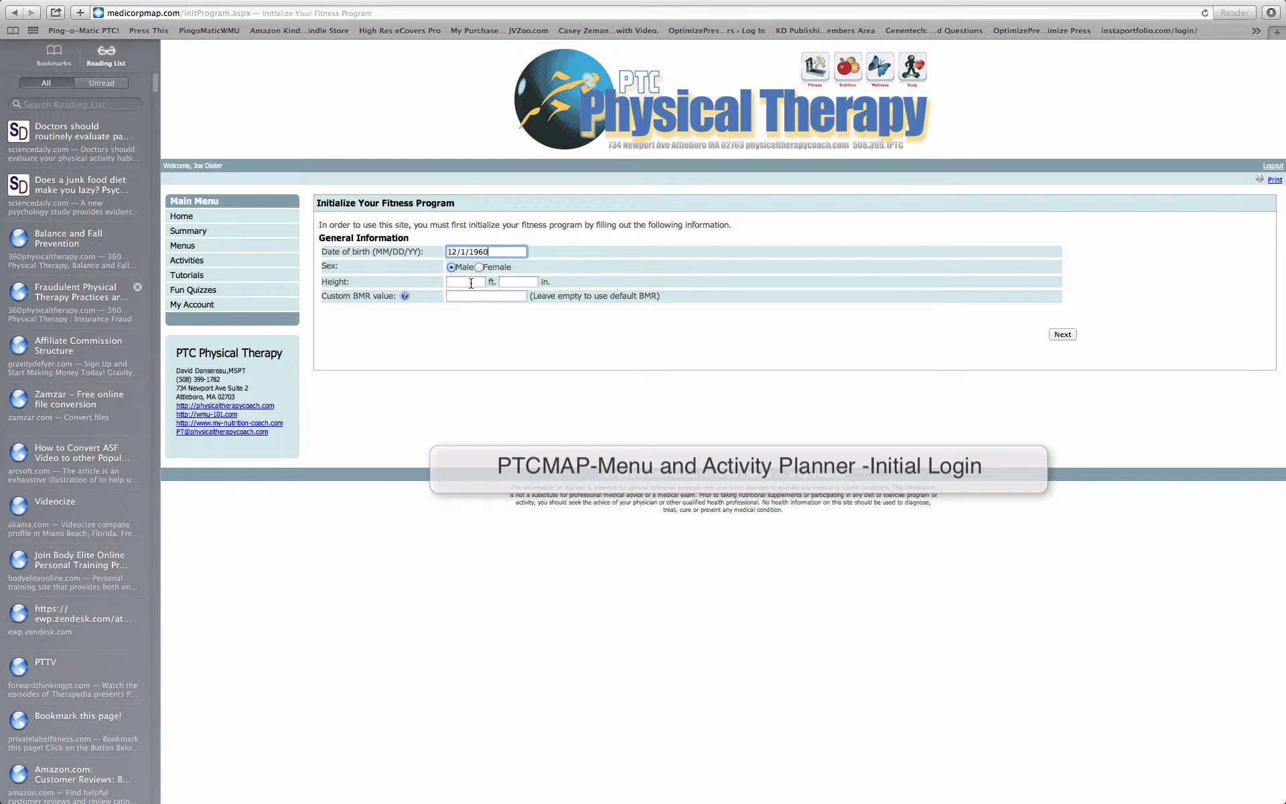
left_click(470, 281)
left_click(518, 280)
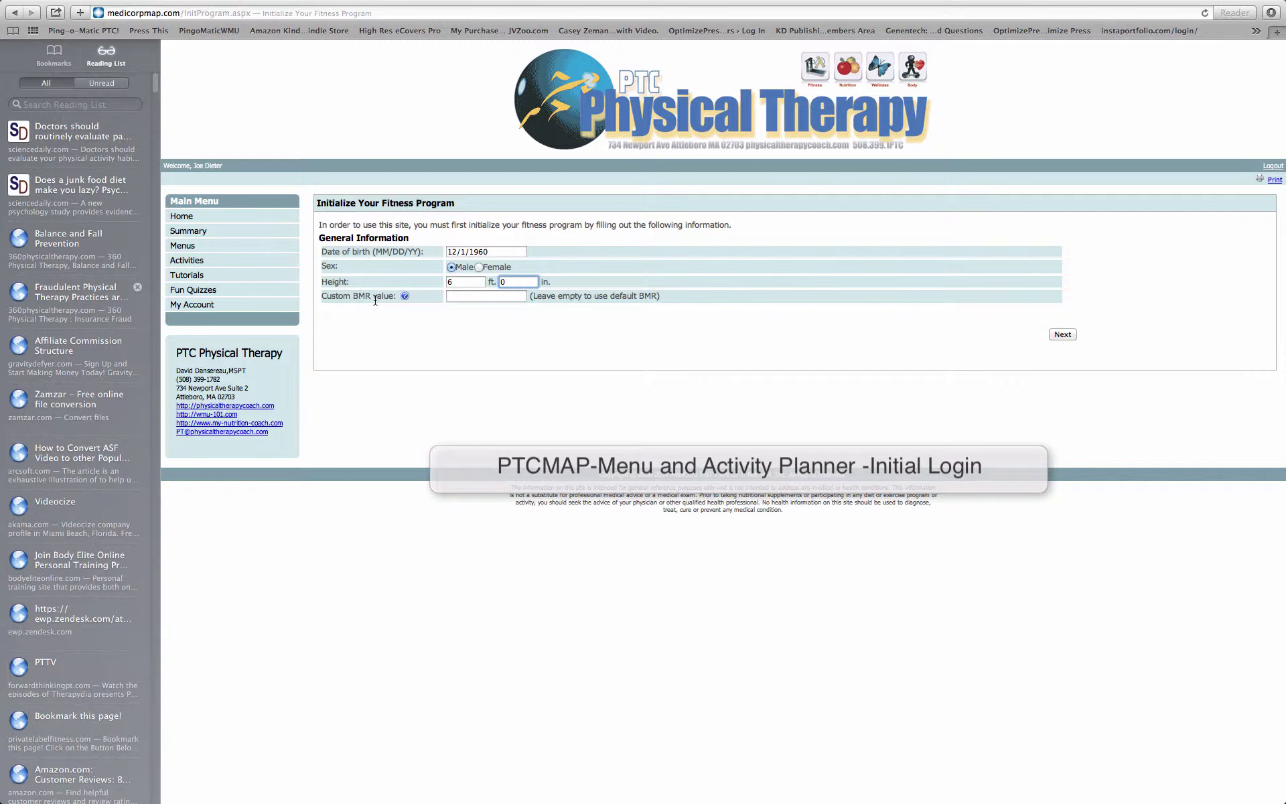
left_click(406, 299)
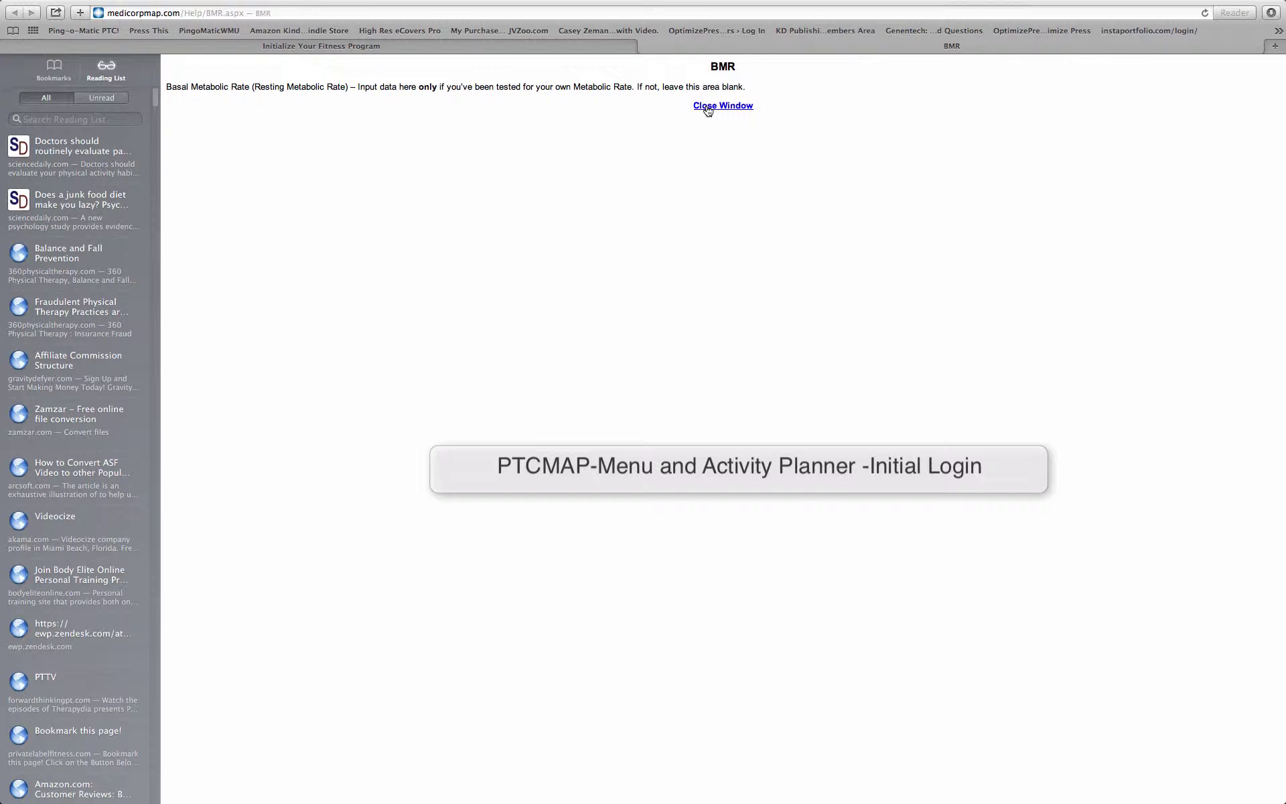
left_click(556, 51)
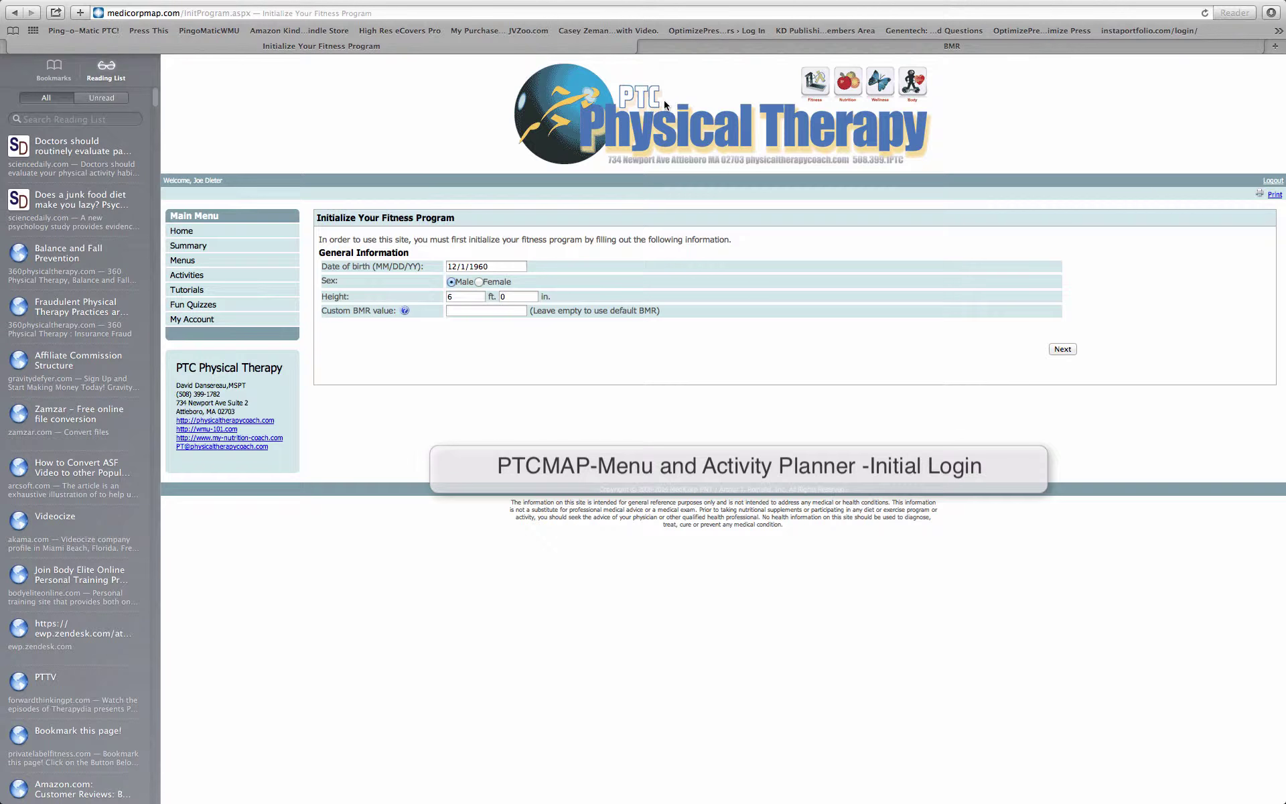
Advance past the General Information, Medical History and Medical Release pages
left_click(1064, 350)
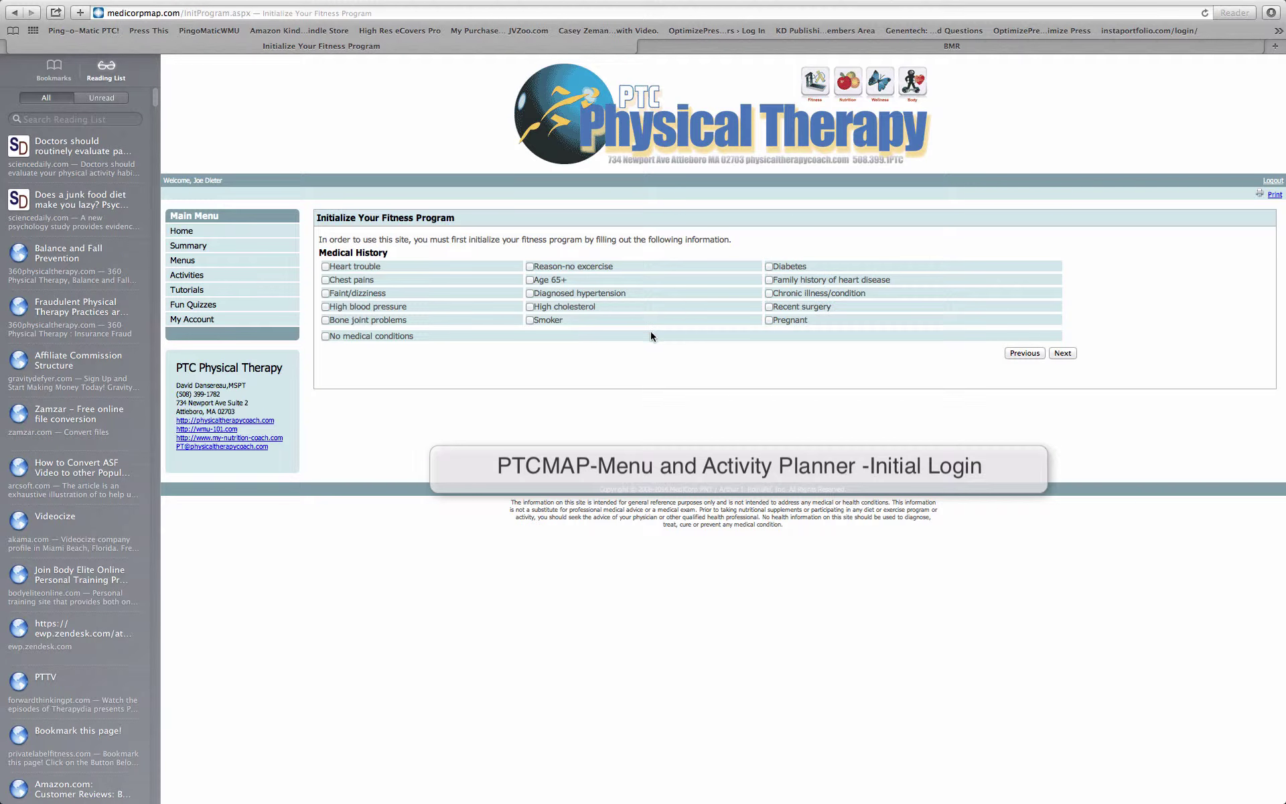
left_click(1058, 355)
left_click(1064, 351)
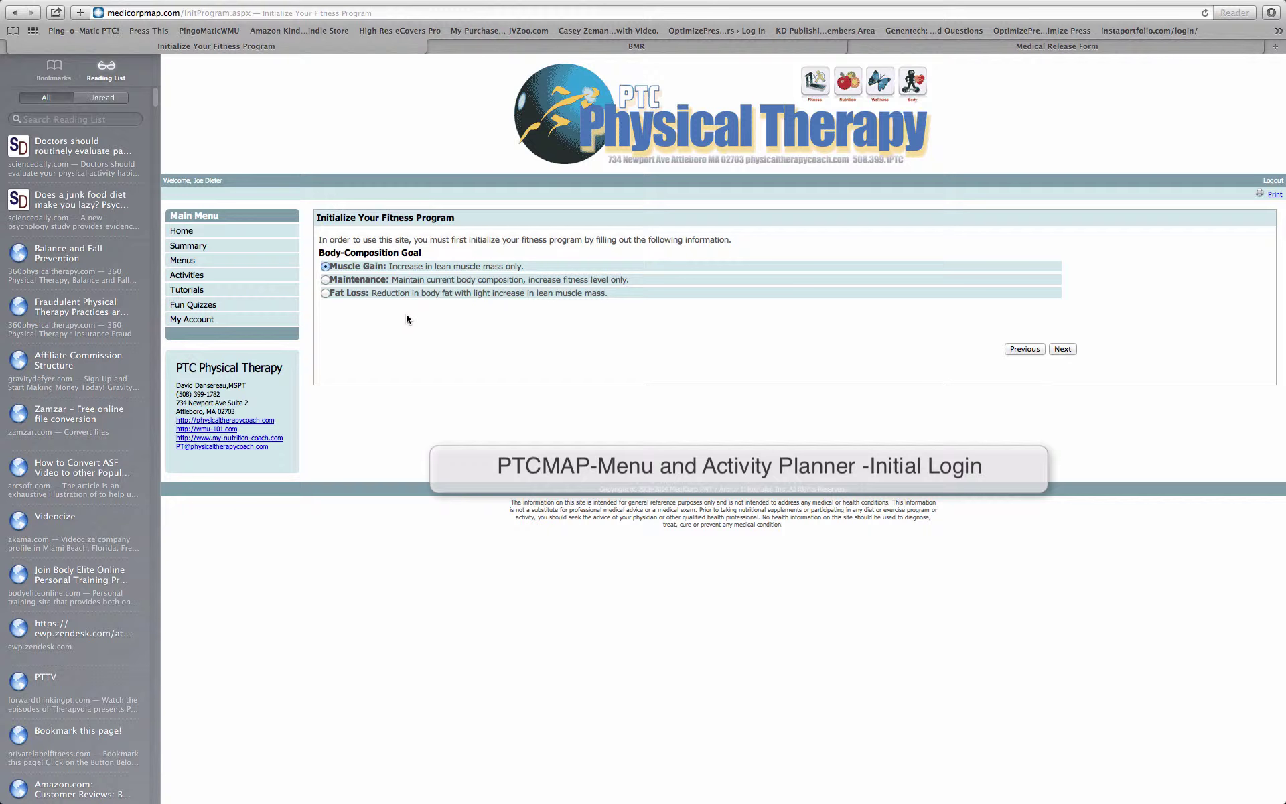
Choose Fat Loss as the body-composition goal and continue
left_click(325, 281)
left_click(325, 294)
left_click(1063, 349)
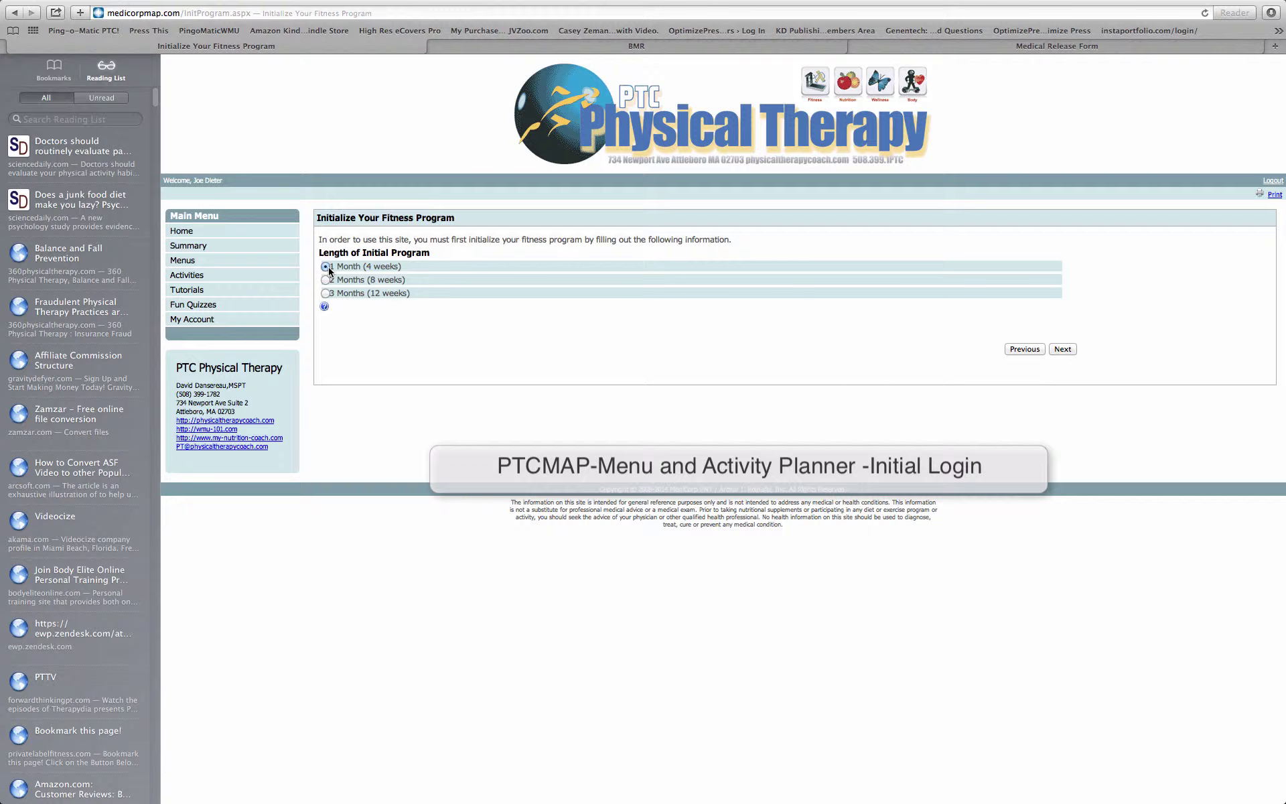
Accept the 1 month program, Mixed Protein/Carbohydrate menu and Start-up activity level
left_click(1063, 349)
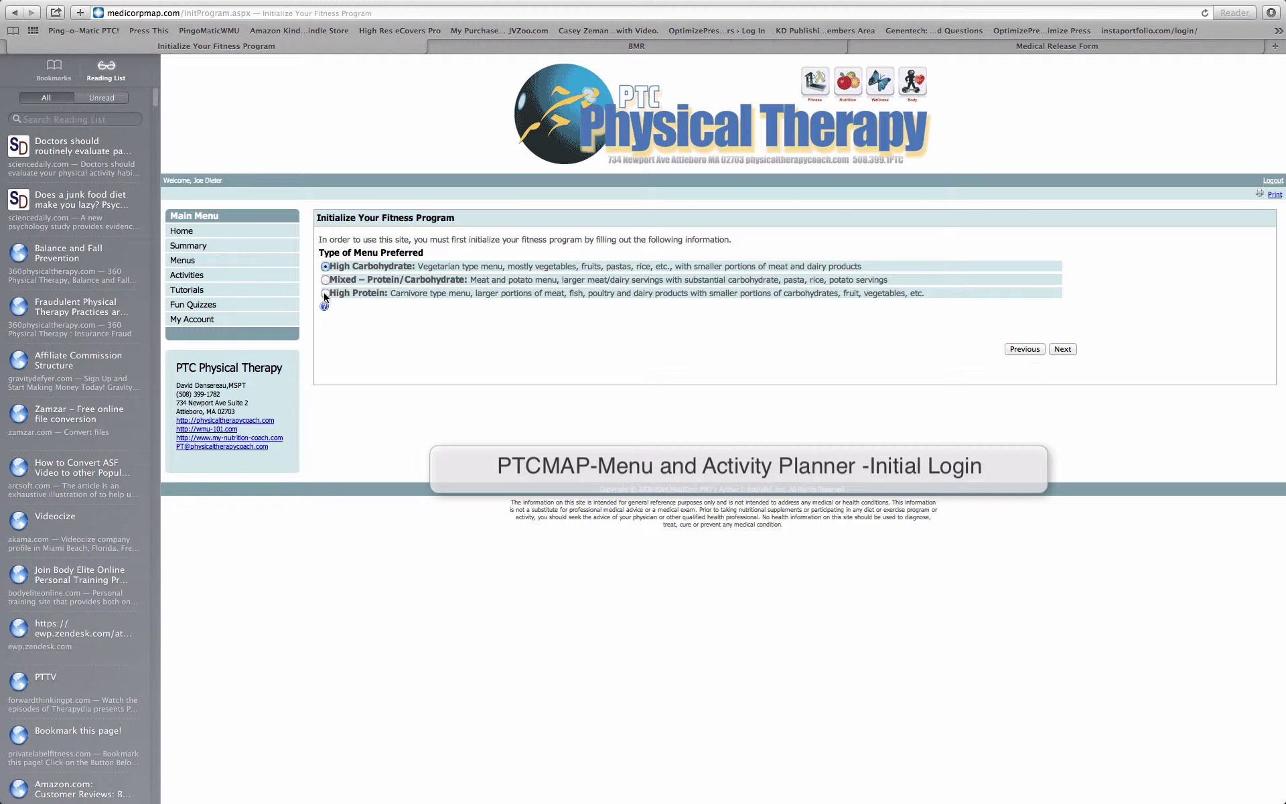
left_click(1063, 349)
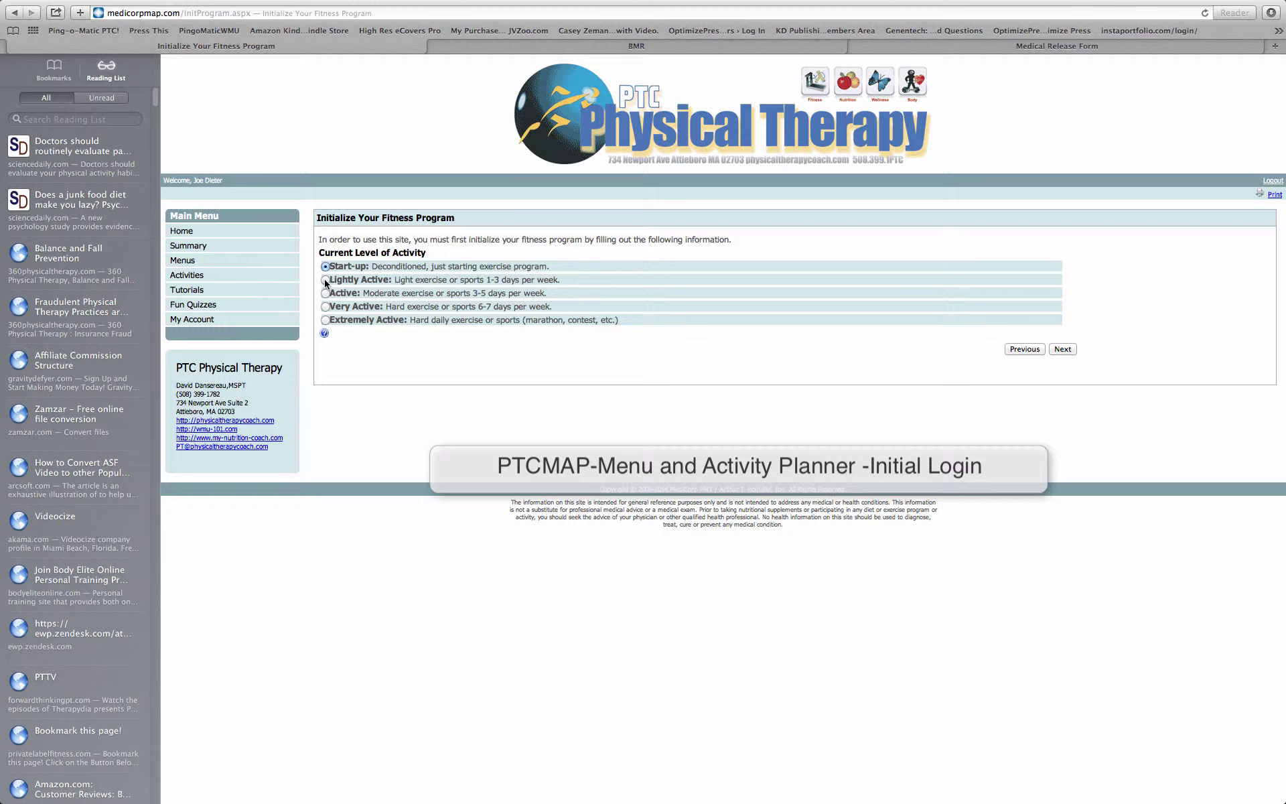
left_click(1063, 349)
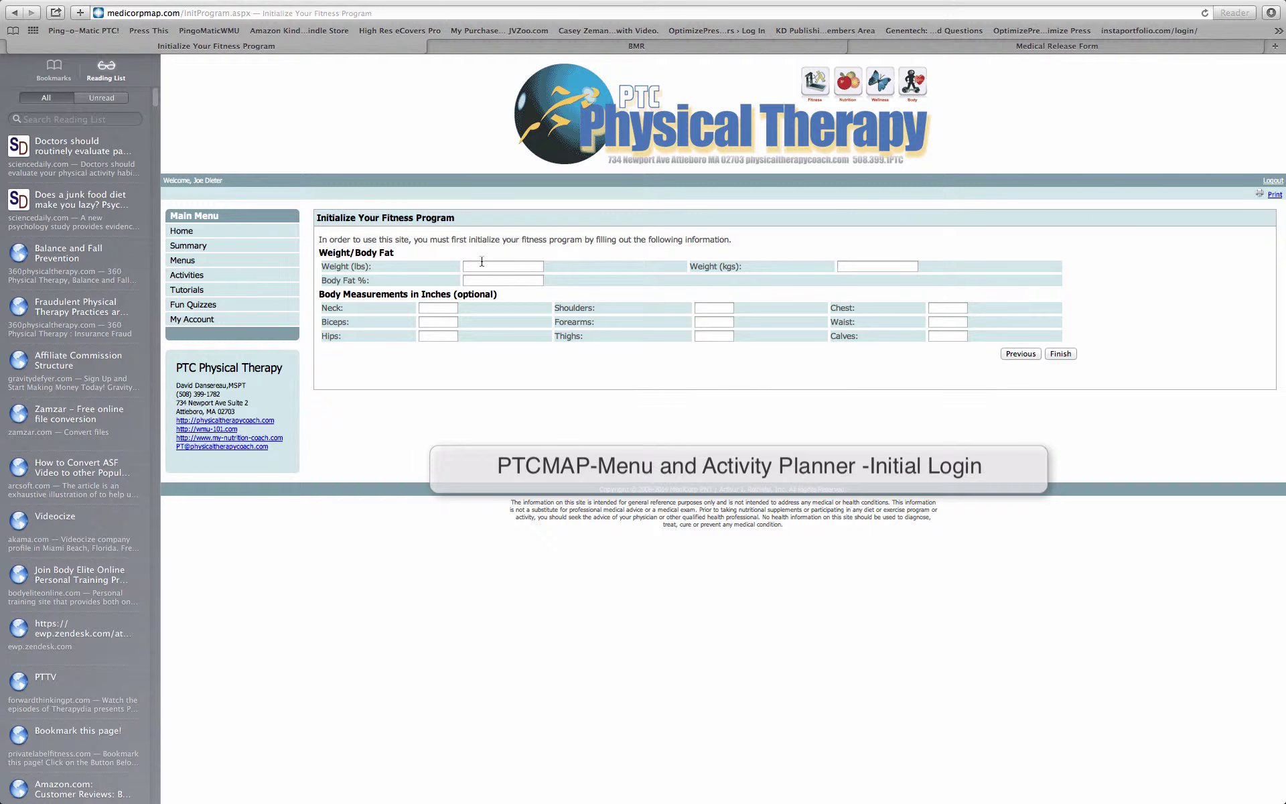
Enter weight 245 lbs and body fat 34%, then finish the program setup
left_click(482, 265)
type("245")
left_click(476, 279)
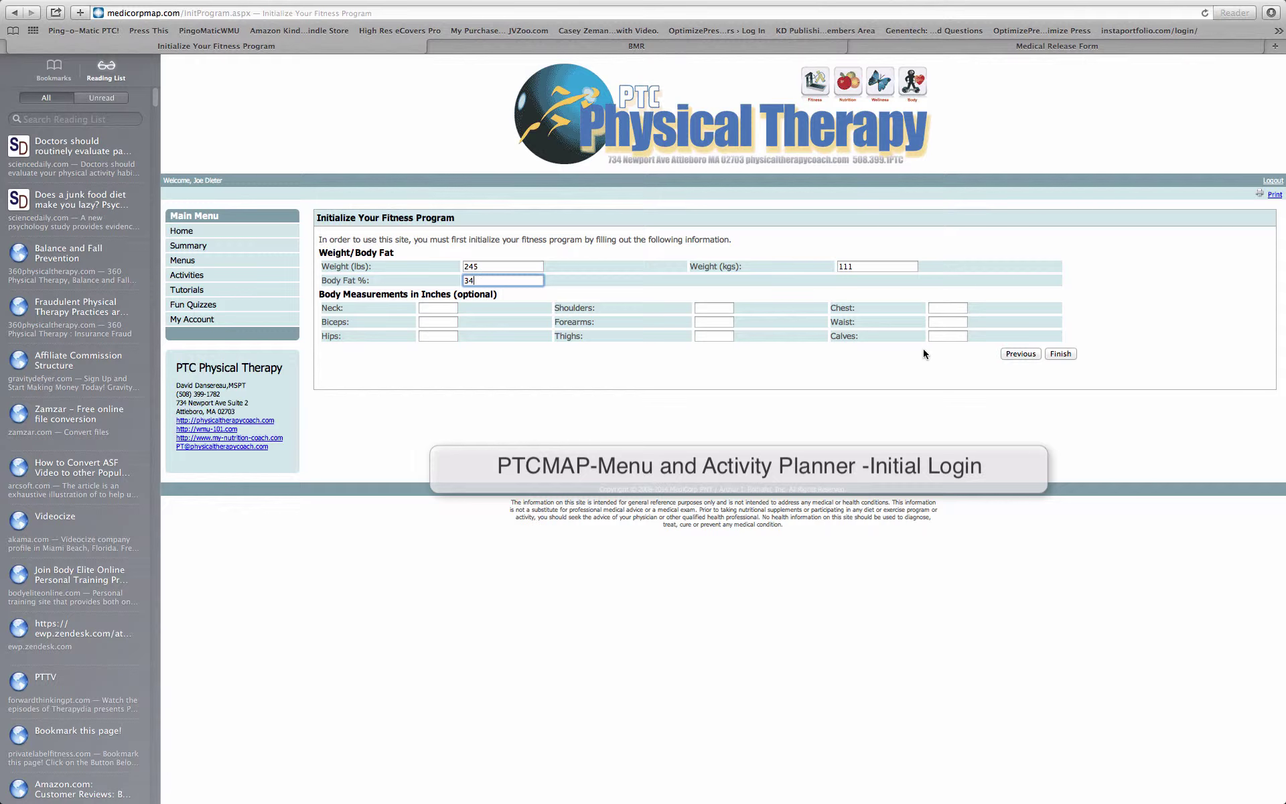
left_click(1061, 354)
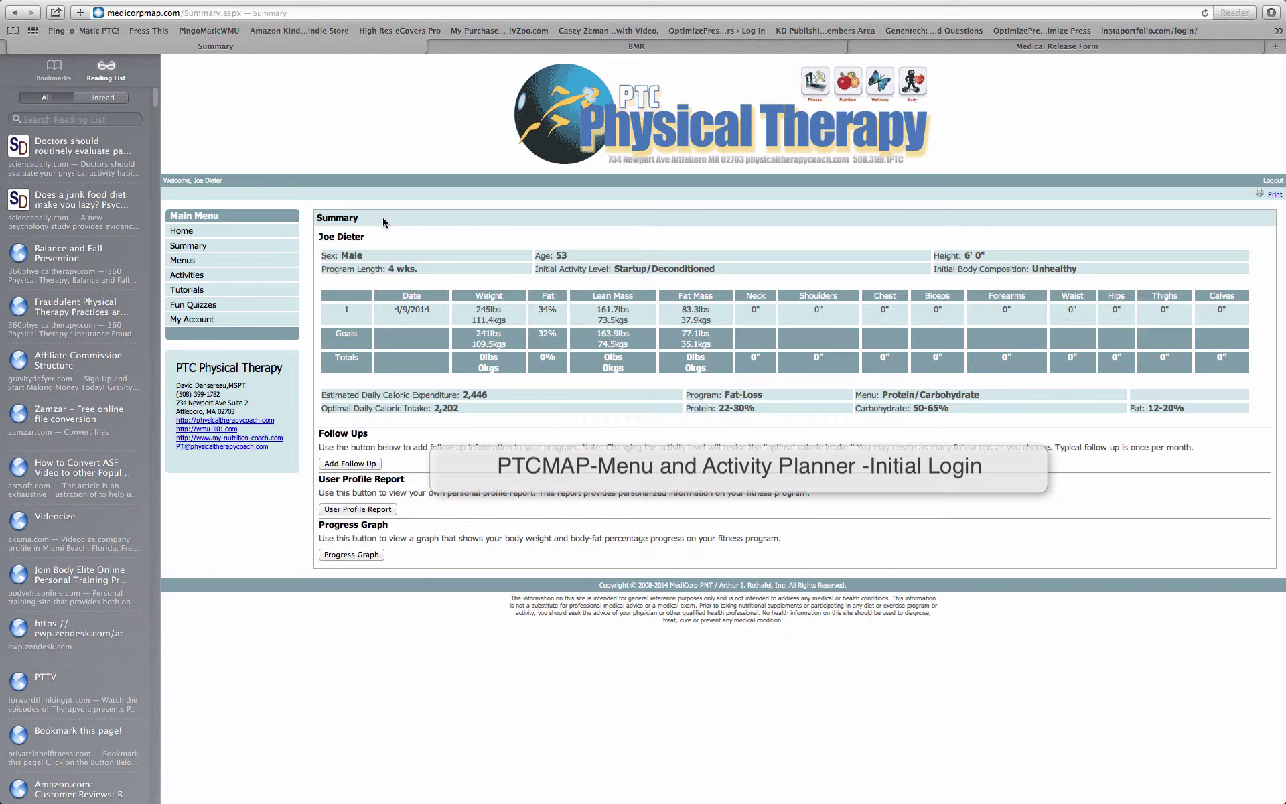
Open the Tutorials page from the Main Menu once the program Summary has loaded
left_click(198, 289)
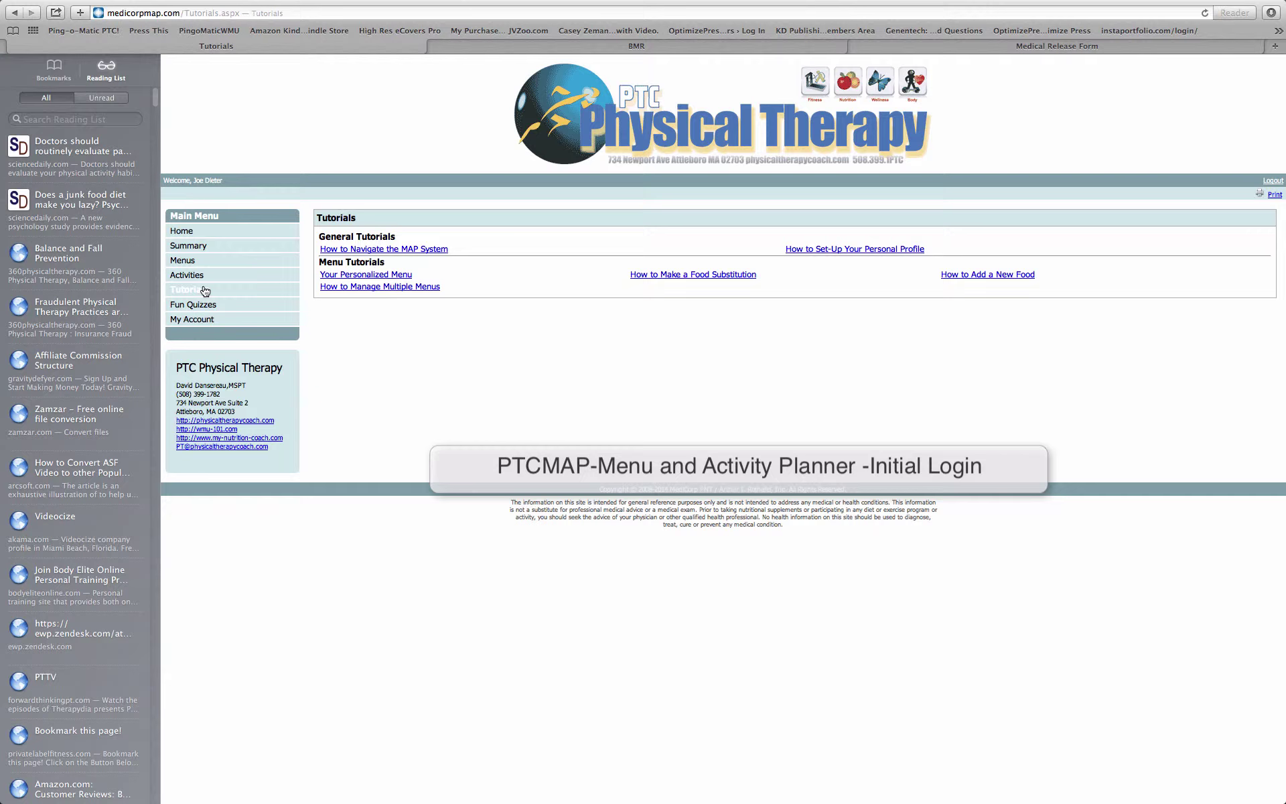
Show Menu 1 on the Menus page with its meals, 2,008 calories and macronutrient breakdown
left_click(190, 265)
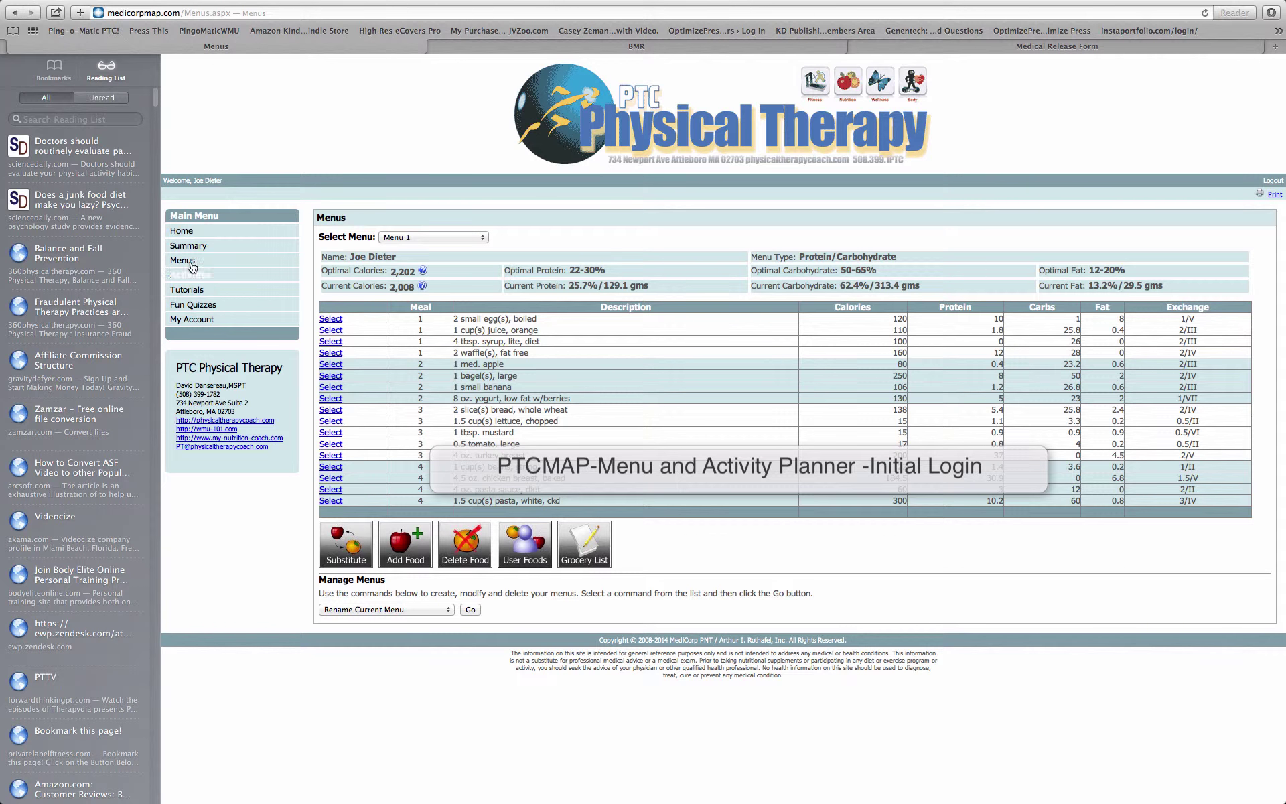
left_click(483, 238)
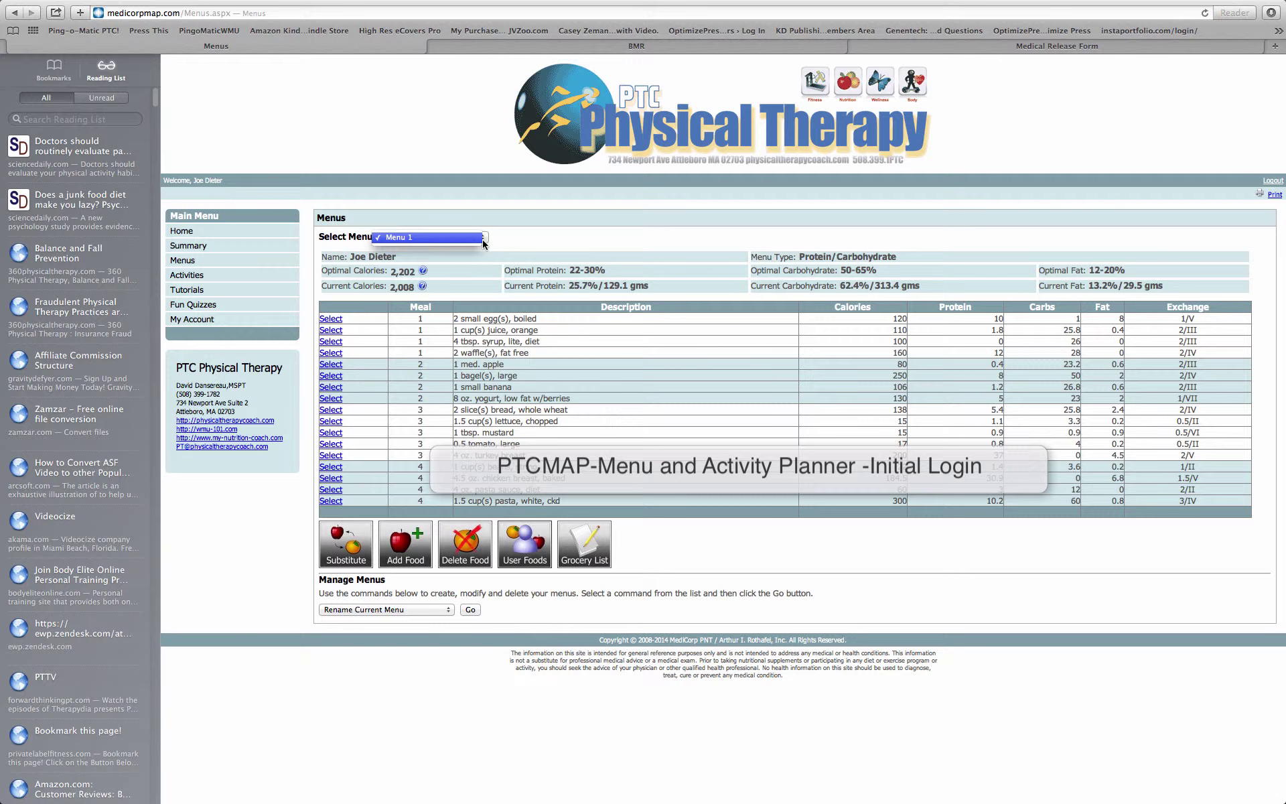
left_click(455, 238)
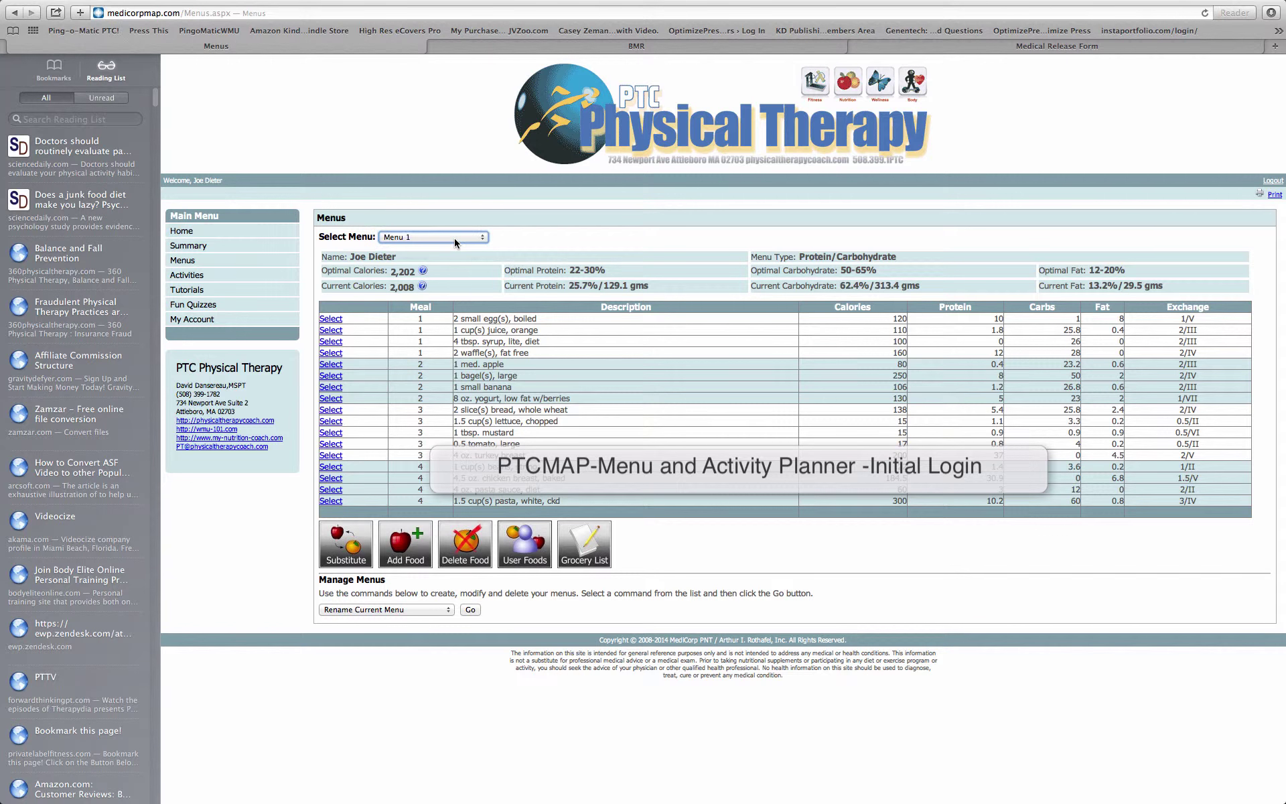